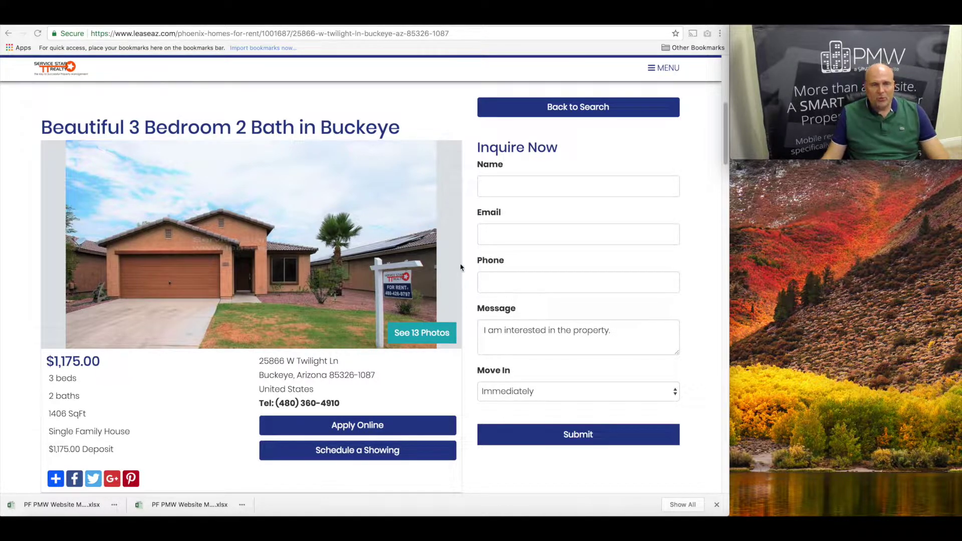
Examine the Buckeye rental listing's page header and URL path, and open and close its photo gallery
scroll(290, 162, "up", 5)
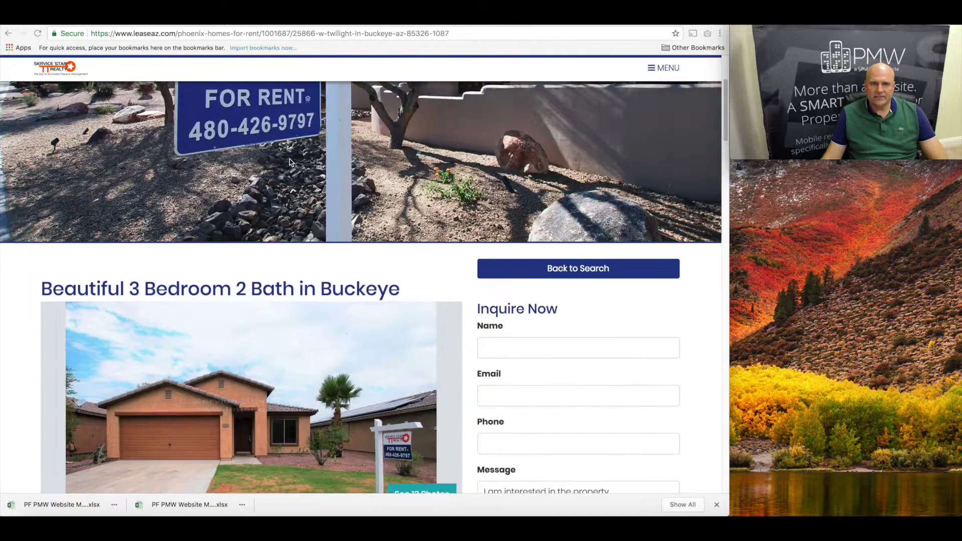
scroll(290, 158, "up", 3)
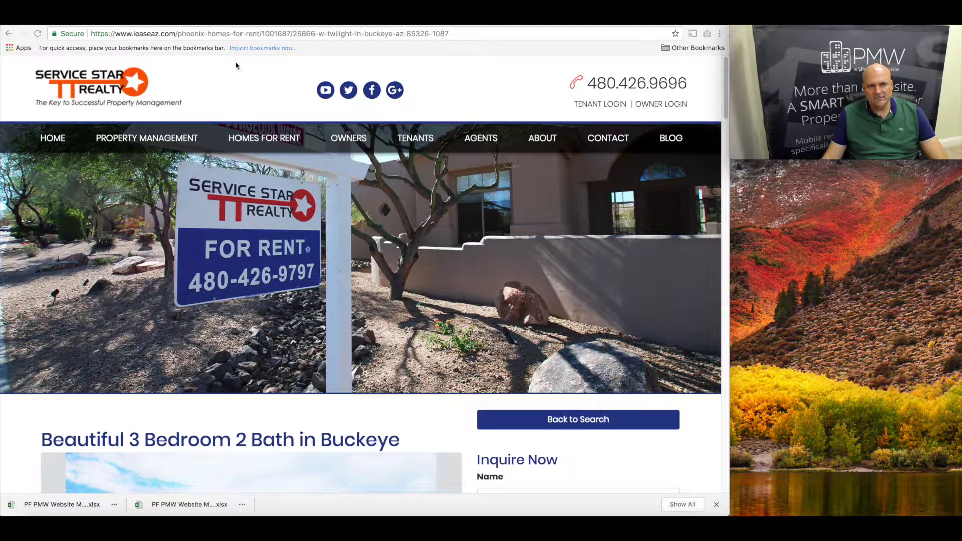
scroll(239, 66, "down", 10)
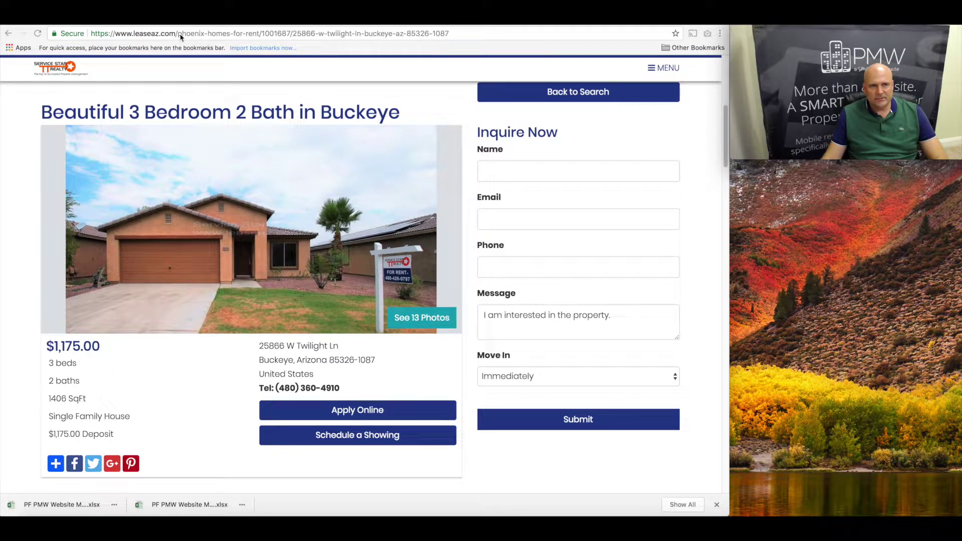
left_click_drag(178, 34, 294, 36)
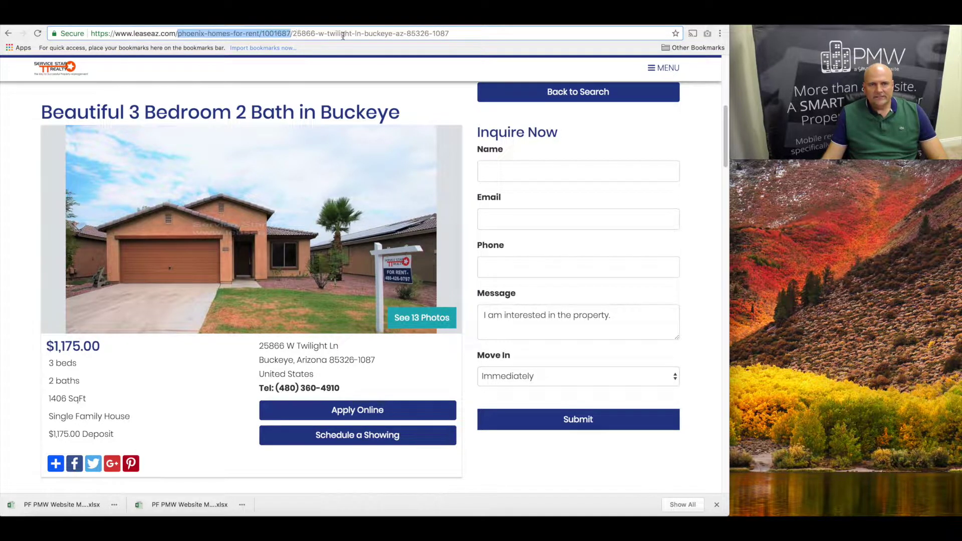
left_click(453, 34)
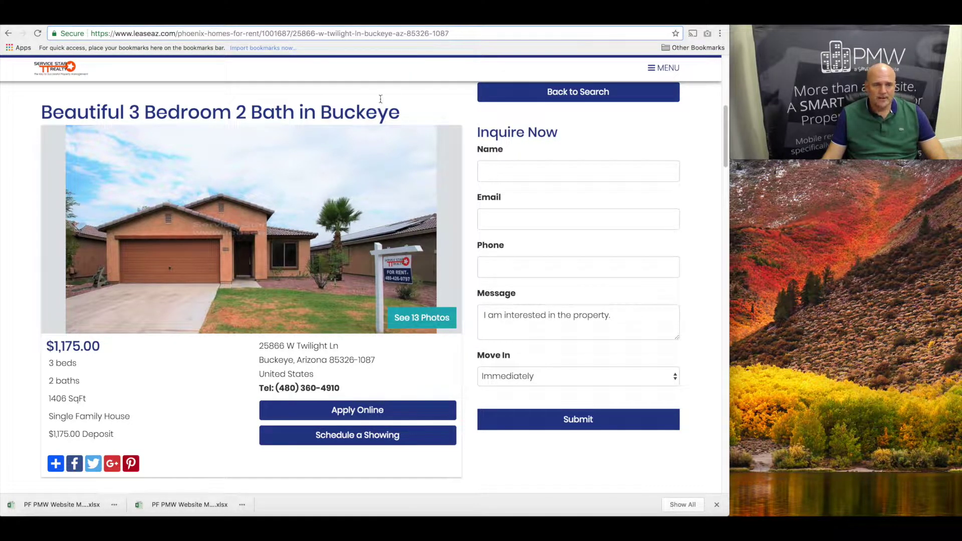
left_click(341, 227)
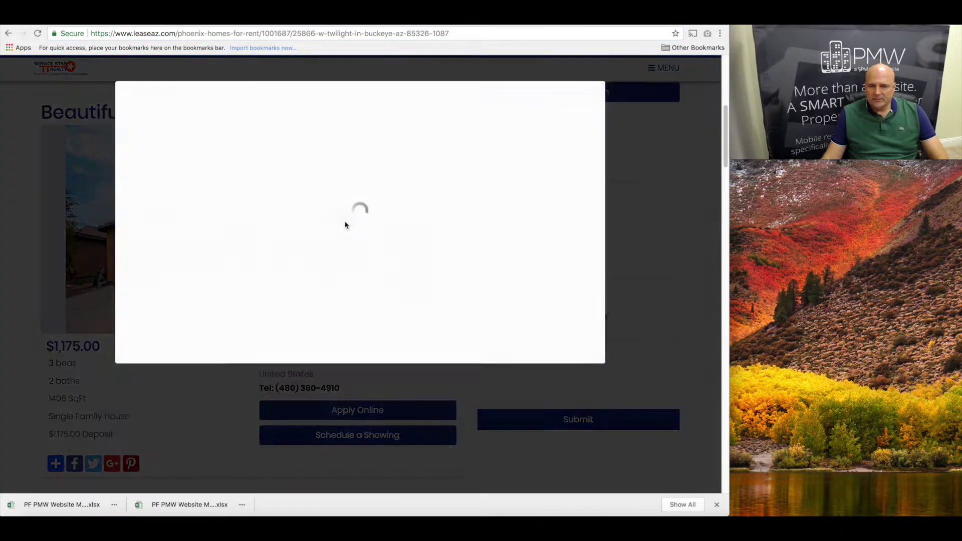
left_click(614, 388)
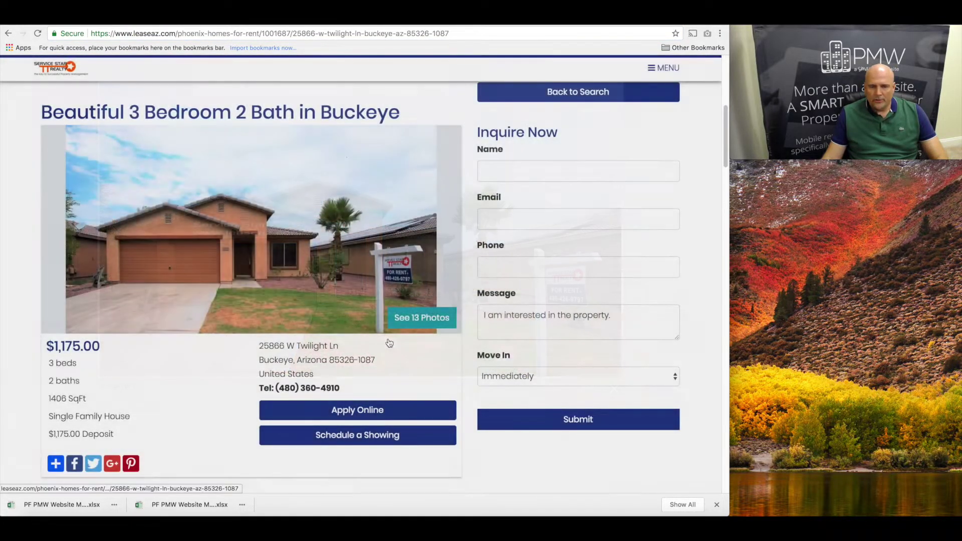
Read through the listing's embedded video, map and property description, and highlight the Service Star Realty contact block at its end
scroll(389, 340, "down", 3)
scroll(389, 342, "down", 3)
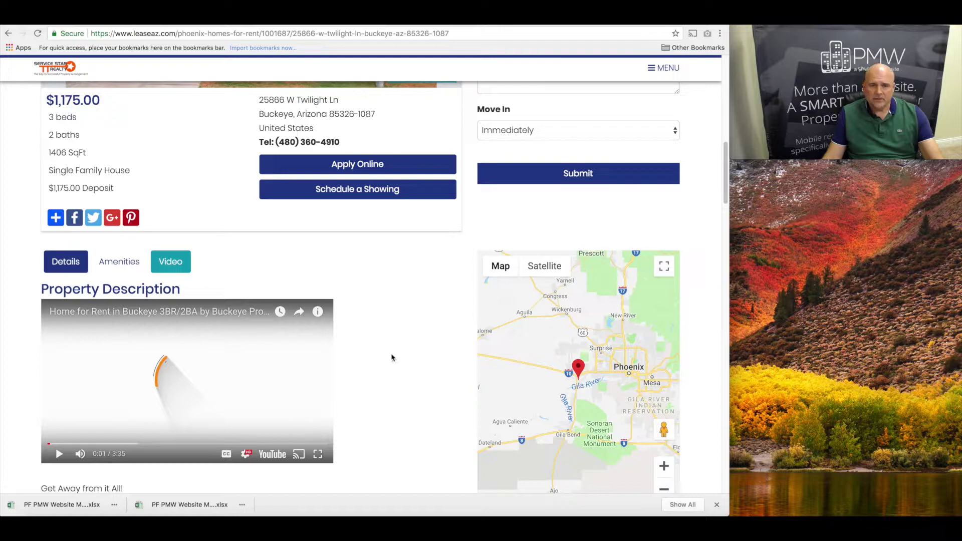
scroll(391, 358, "down", 1)
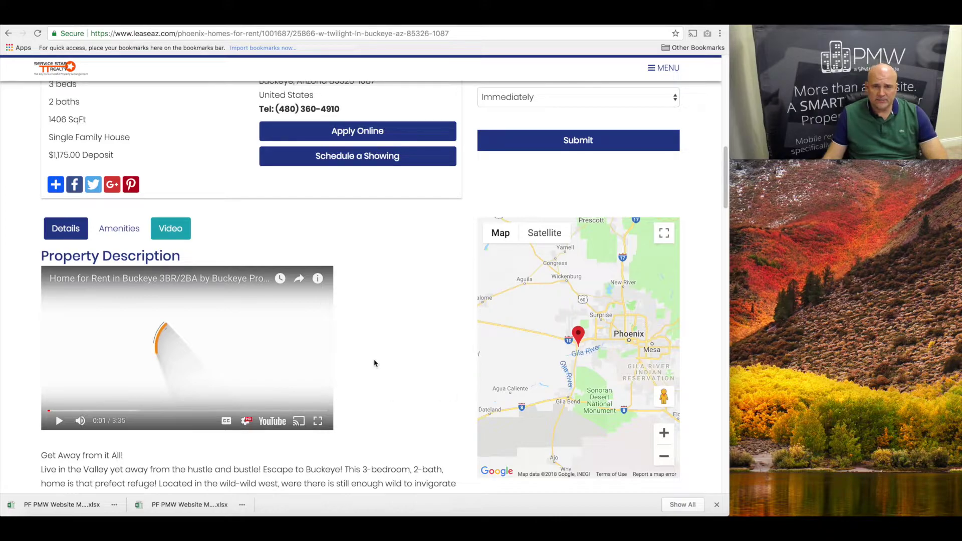
scroll(380, 360, "down", 1)
scroll(380, 360, "down", 4)
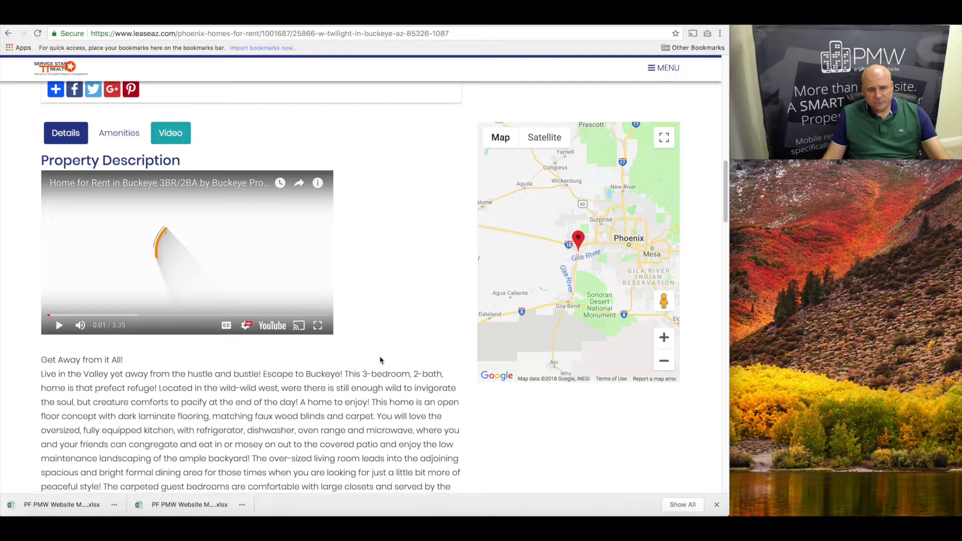
scroll(380, 360, "down", 20)
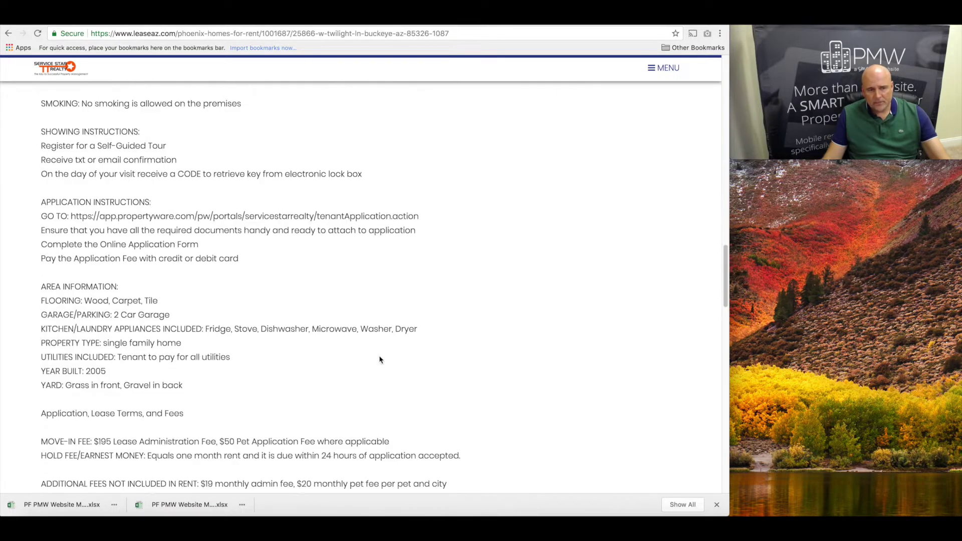
scroll(380, 360, "down", 15)
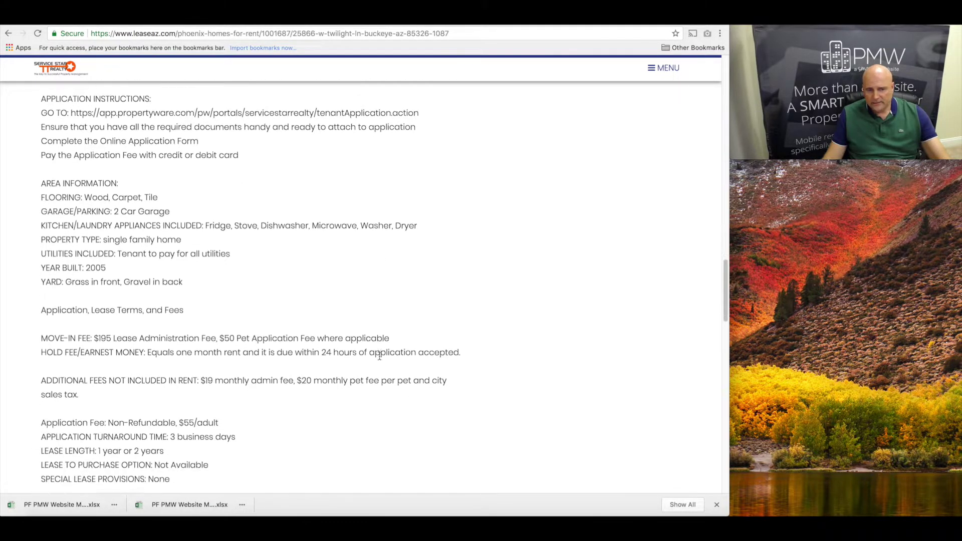
scroll(380, 360, "down", 4)
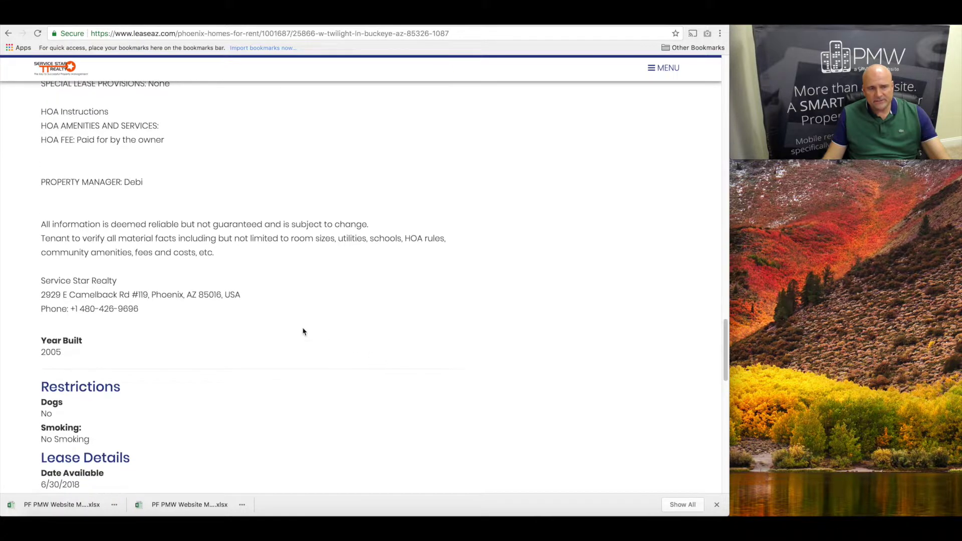
left_click_drag(140, 311, 42, 279)
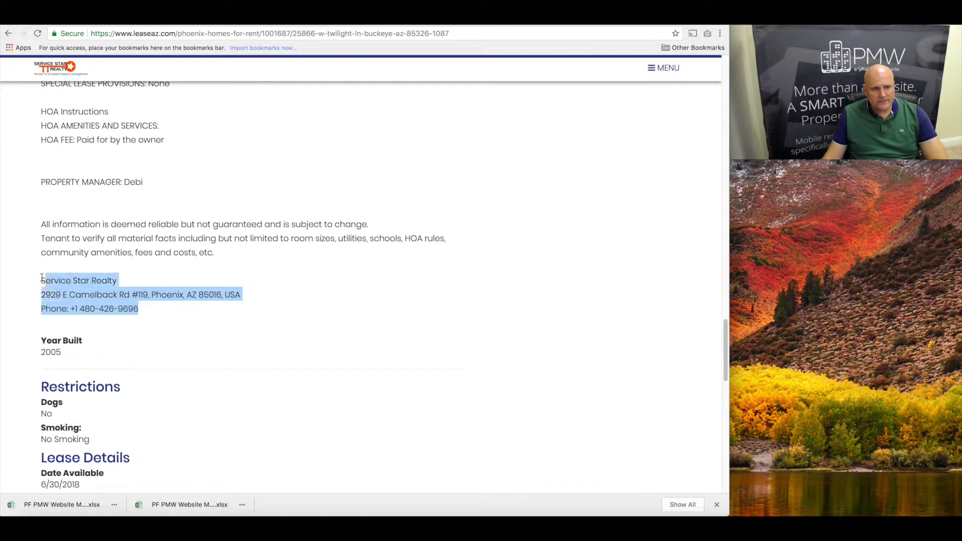
left_click(179, 313)
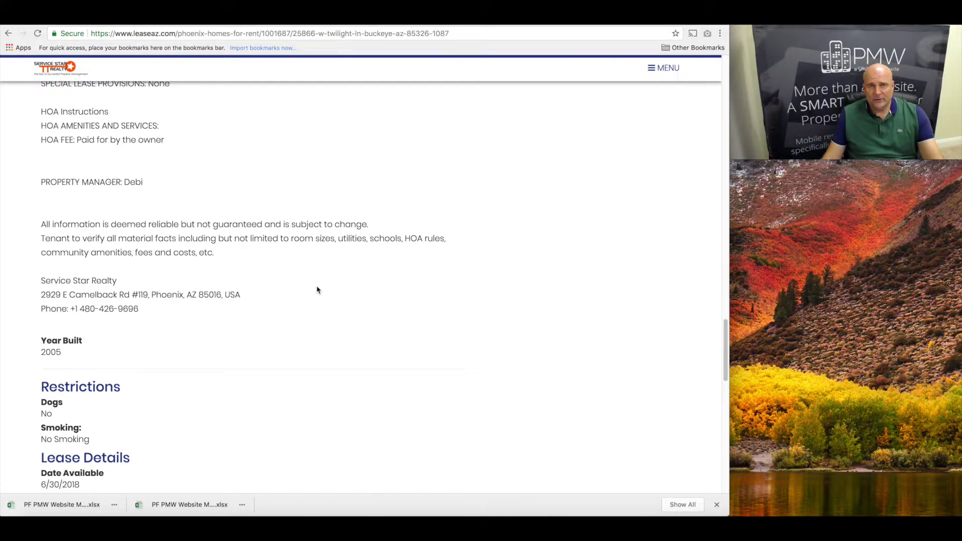
Review the listing's restrictions, lease details and leasing contact, and return to the property photo and inquiry form
scroll(317, 289, "down", 1)
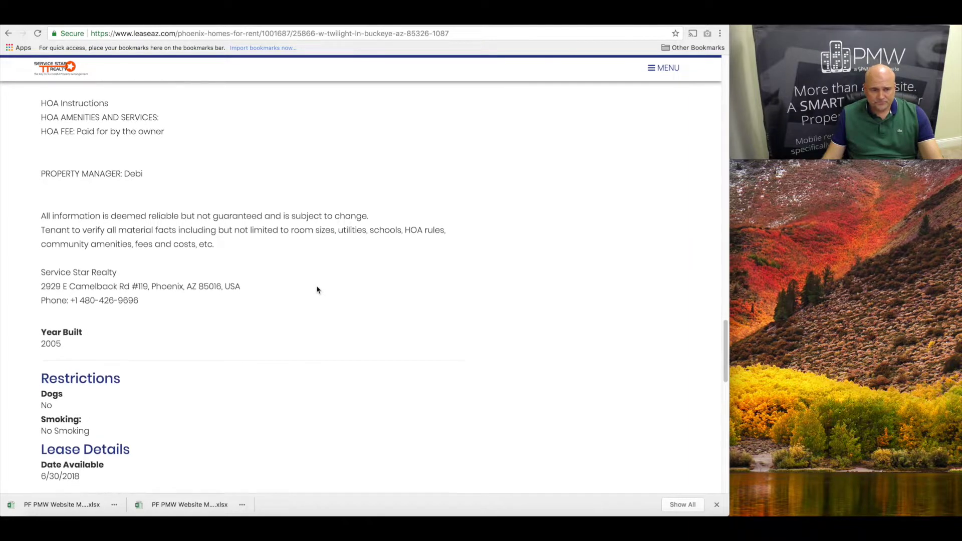
scroll(316, 289, "down", 2)
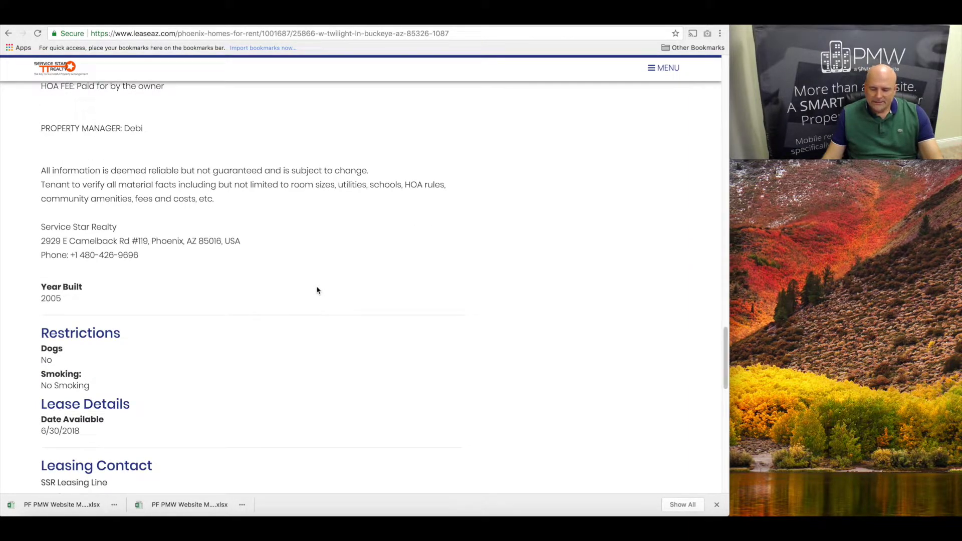
scroll(317, 290, "down", 6)
scroll(315, 290, "up", 3)
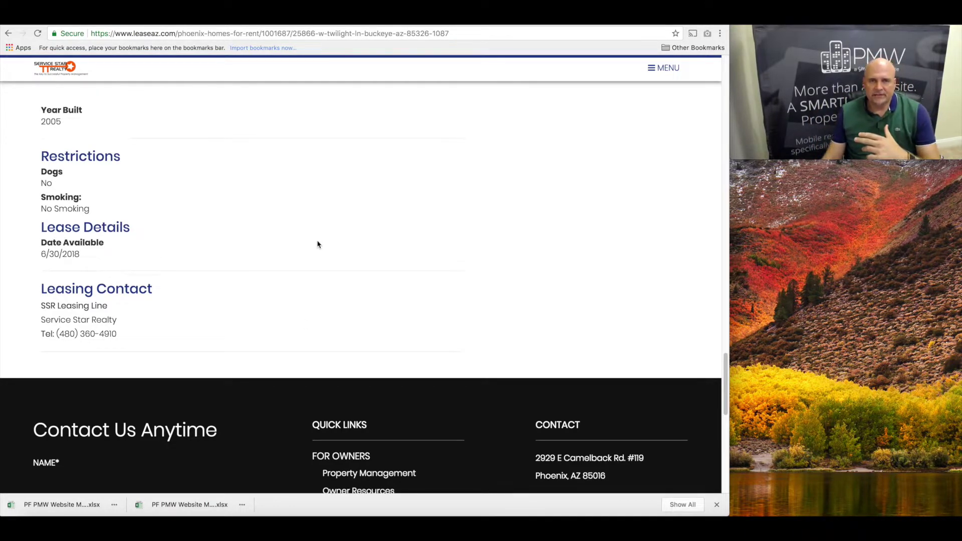
scroll(317, 246, "up", 10)
scroll(318, 245, "up", 12)
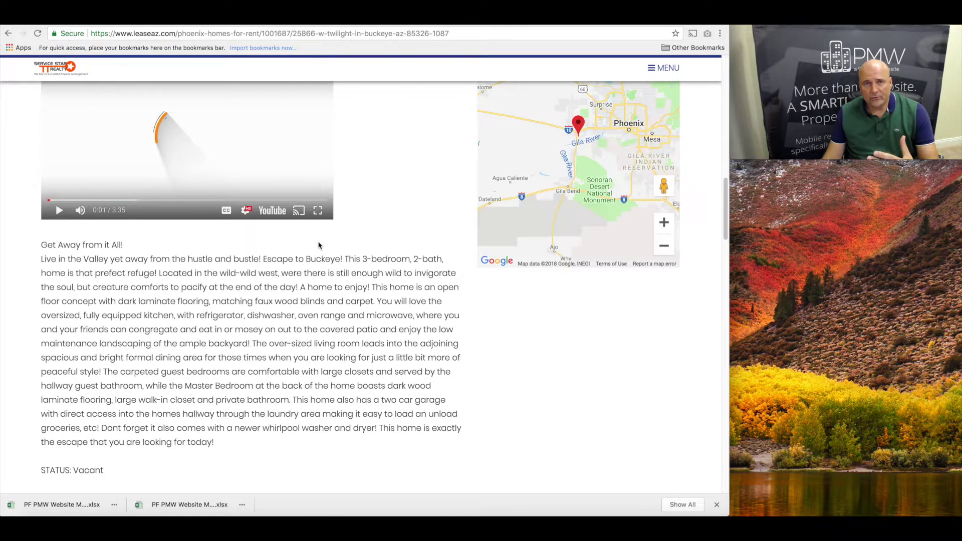
scroll(318, 245, "up", 8)
scroll(319, 245, "up", 3)
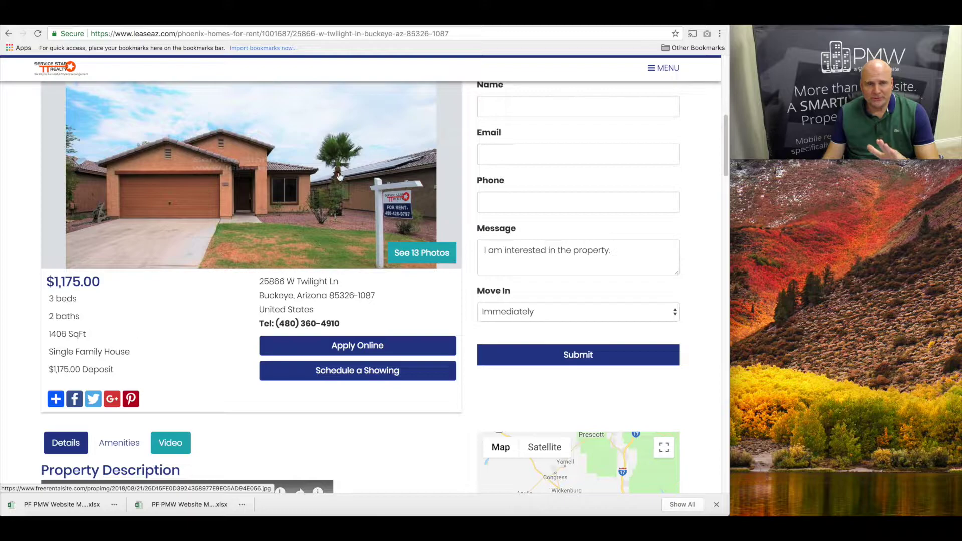
Switch to the Google Analytics Audience Overview report and set its date range to Jul 24, 2018 - Aug 17, 2018
left_click(228, 24)
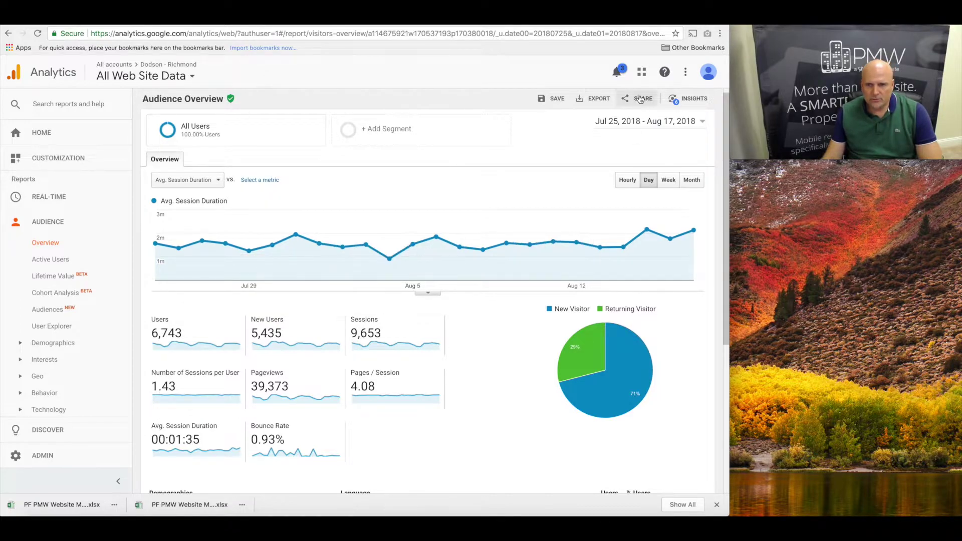
left_click(638, 125)
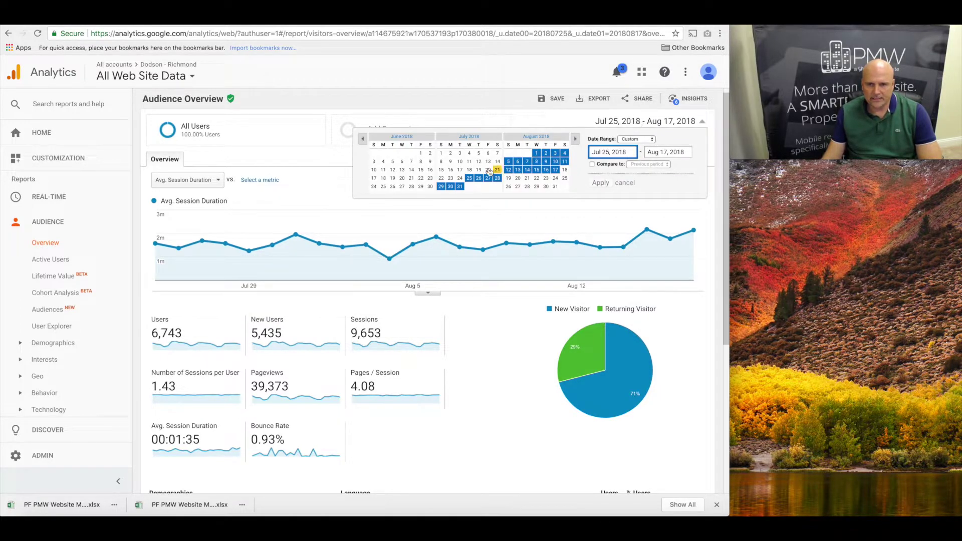
left_click(459, 178)
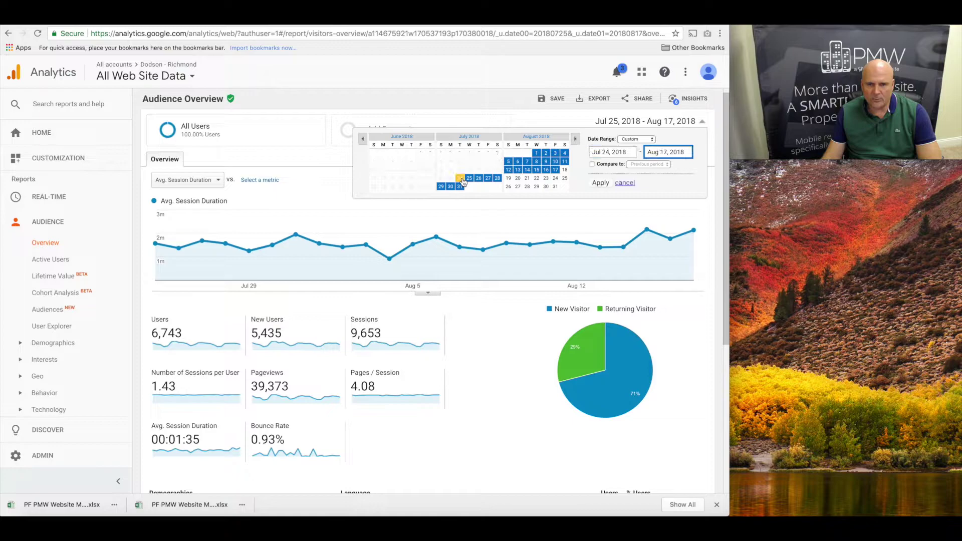
left_click(600, 183)
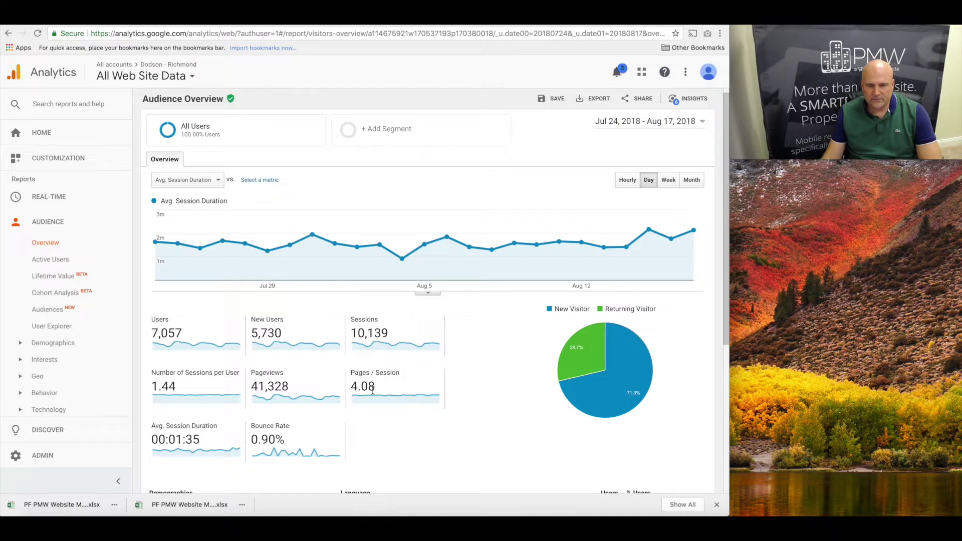
Highlight the Pageviews, Pages / Session and Avg. Session Duration figures in the overview for inspection
left_click_drag(295, 393, 244, 394)
left_click_drag(379, 394, 353, 392)
left_click_drag(209, 443, 168, 440)
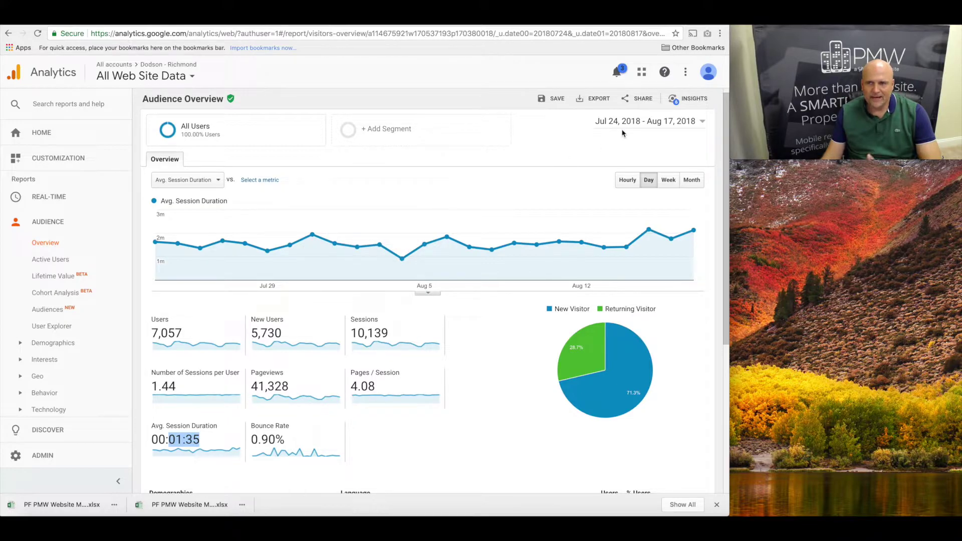
Set the report's date range to Aug 24, 2018 - Sep 17, 2018 and highlight the Avg. Session Duration figure
left_click(638, 129)
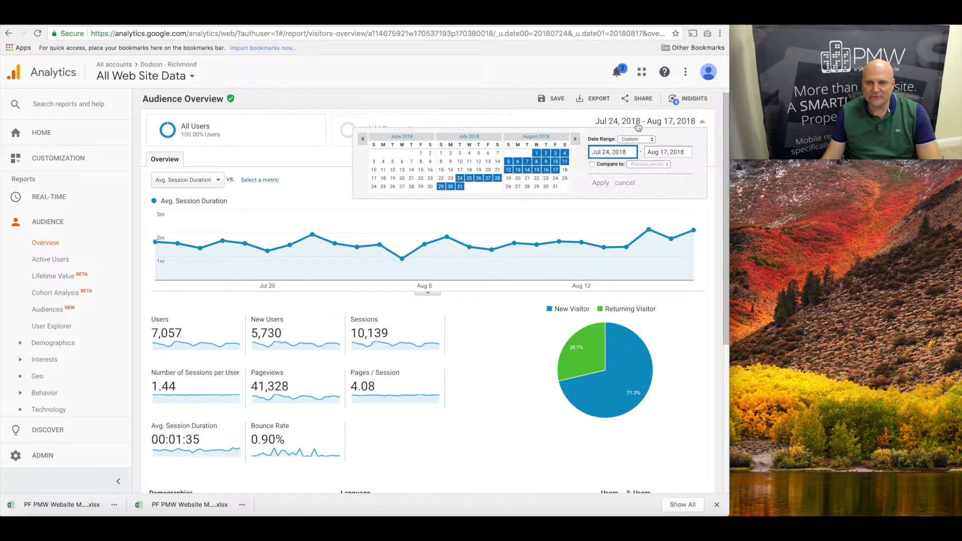
left_click(556, 178)
left_click(575, 139)
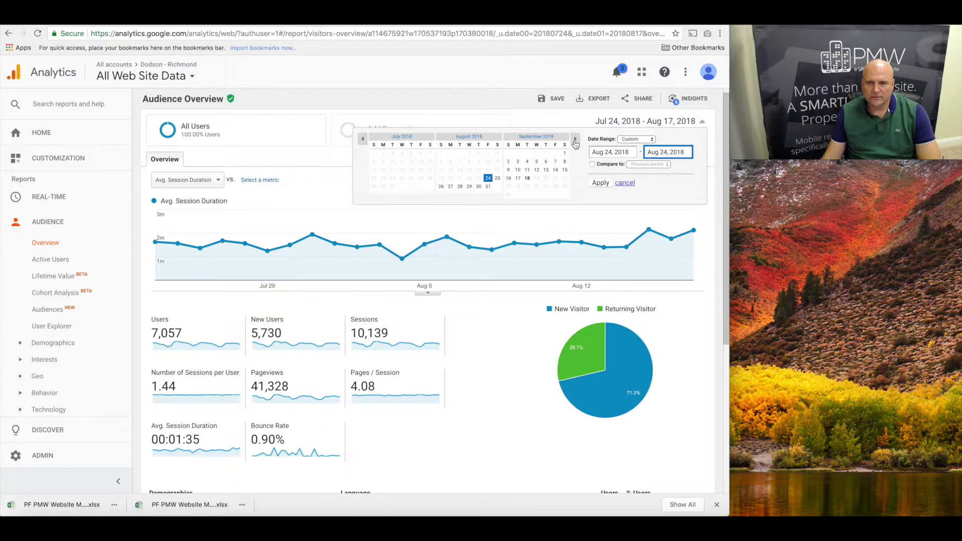
left_click(519, 179)
left_click(603, 185)
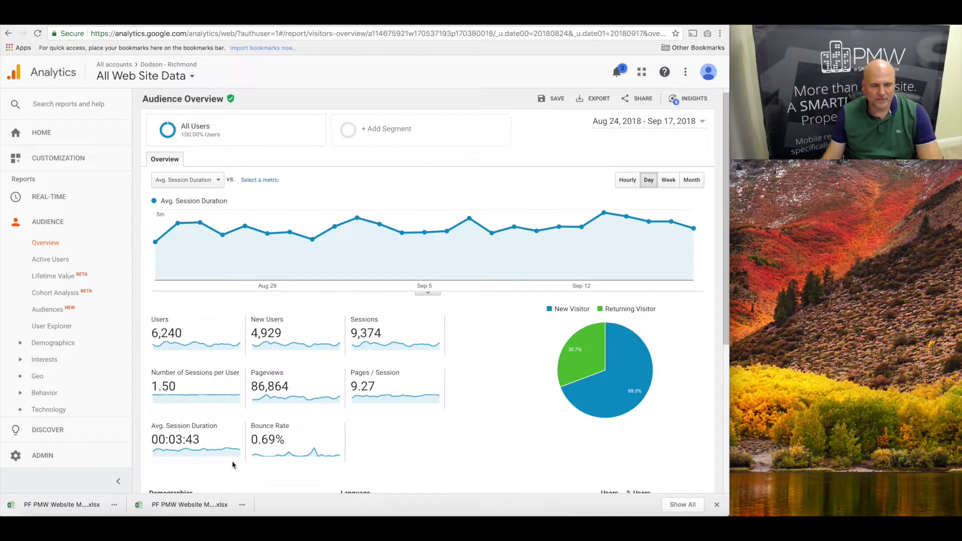
left_click_drag(201, 440, 177, 441)
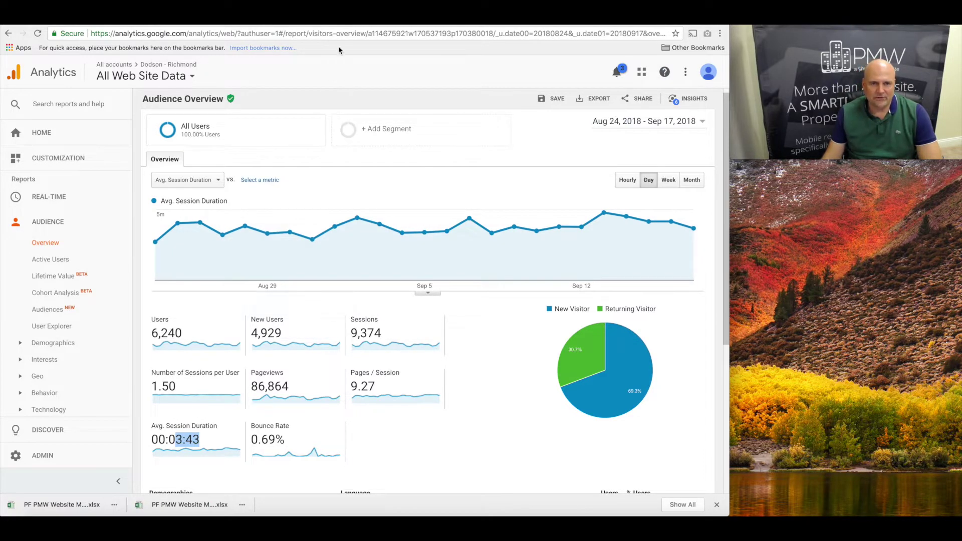
Switch to the Google results for "property management phoenix" and examine where the leaseaz.com site is listed
left_click(349, 24)
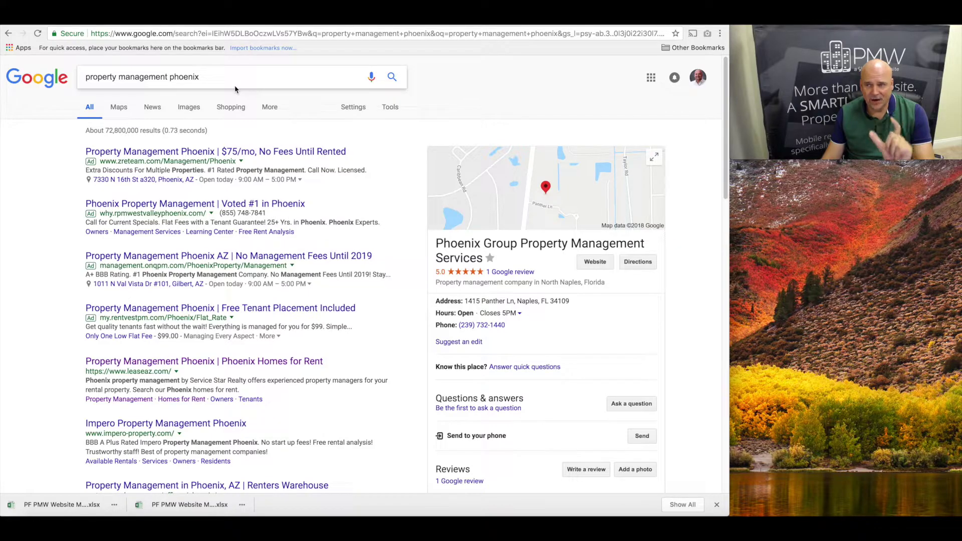
scroll(177, 285, "down", 1)
scroll(176, 284, "up", 1)
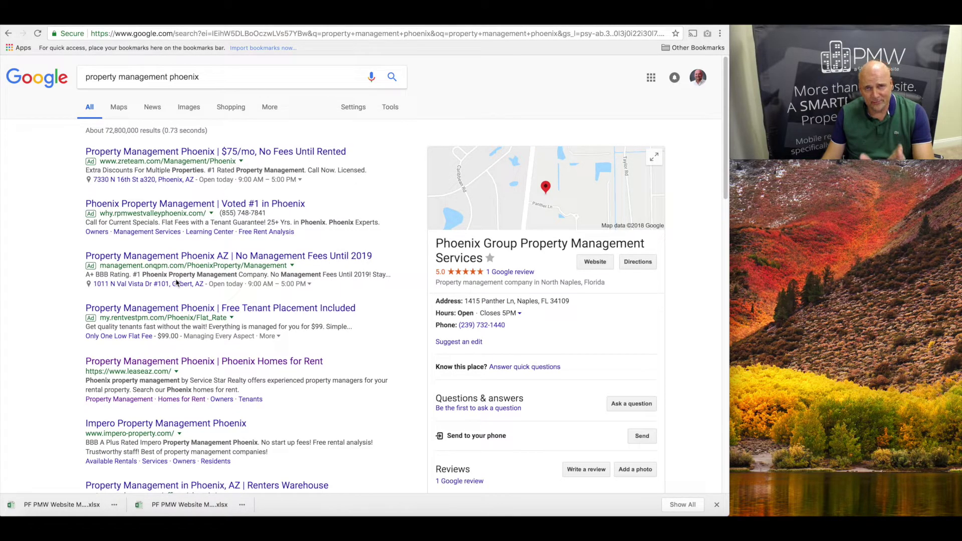
scroll(164, 302, "down", 1)
scroll(164, 302, "down", 1)
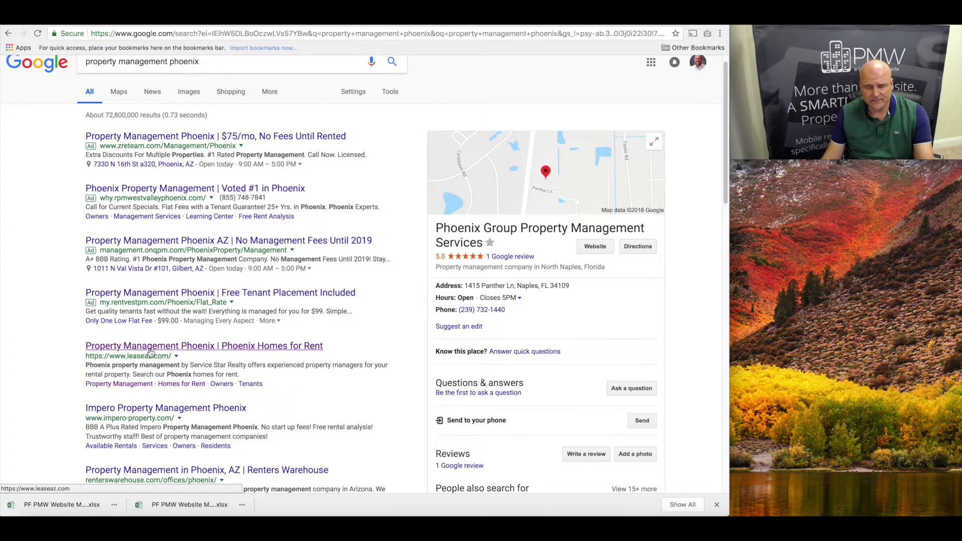
scroll(150, 352, "down", 1)
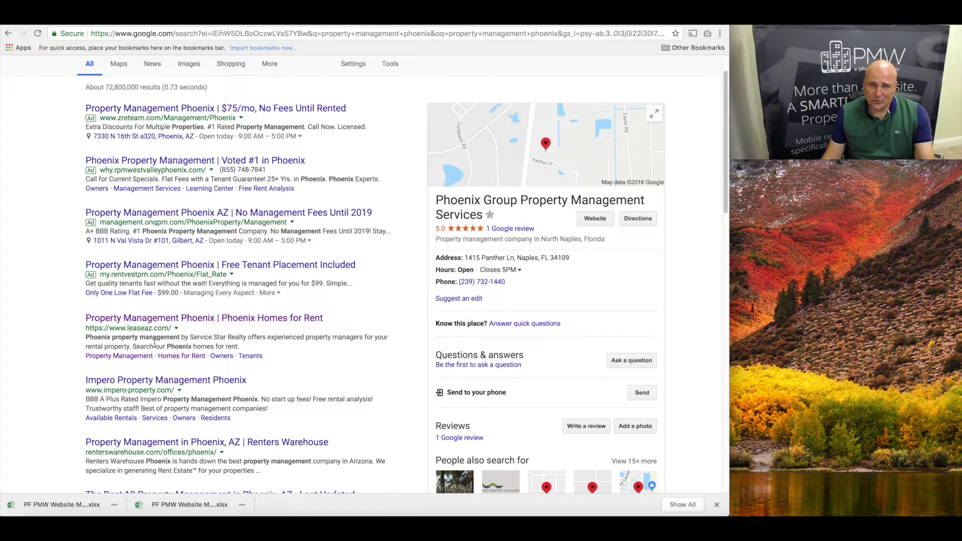
scroll(155, 343, "up", 2)
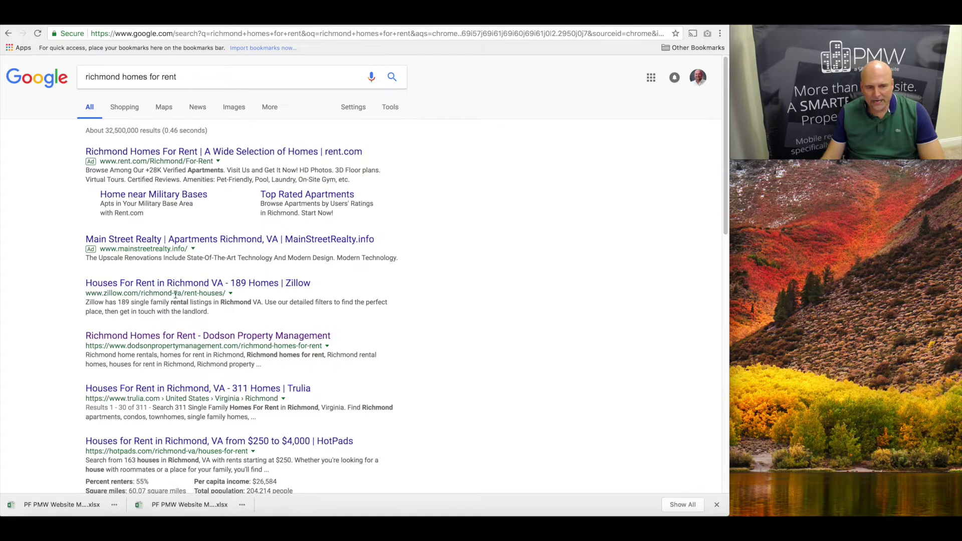
Examine the Google results for "richmond homes for rent", comparing the Dodson Property Management entry with the other rental sites
scroll(177, 329, "down", 3)
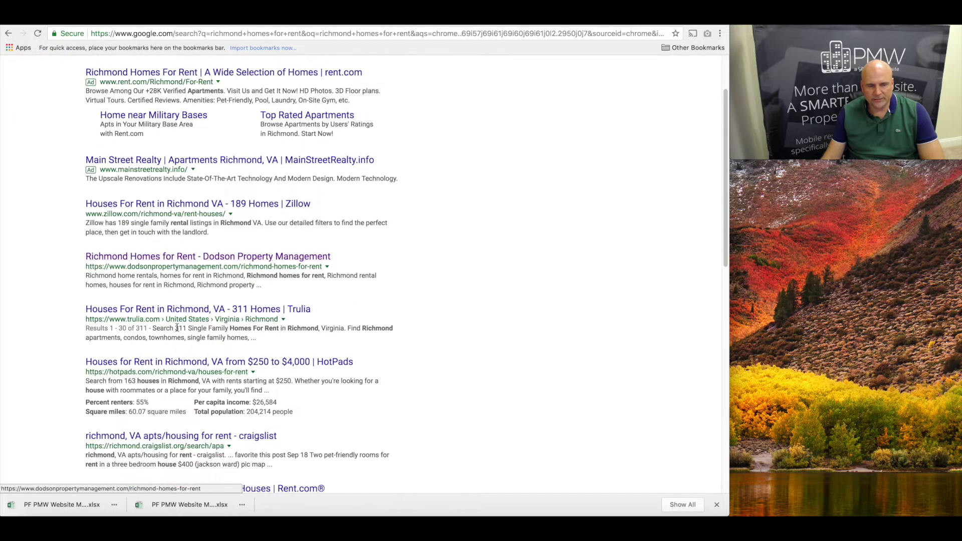
scroll(177, 328, "down", 5)
scroll(178, 329, "down", 3)
scroll(179, 329, "down", 3)
scroll(181, 329, "down", 4)
scroll(178, 328, "up", 3)
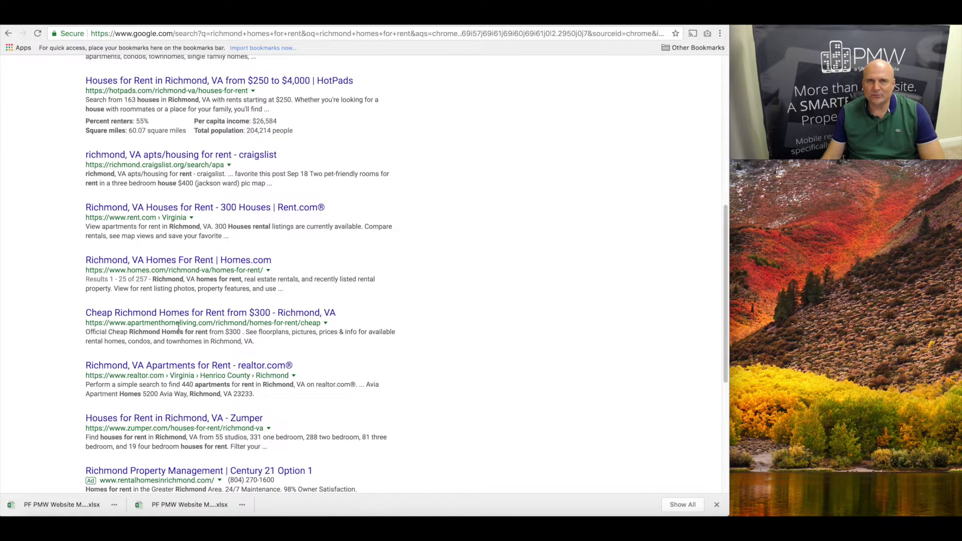
scroll(179, 328, "up", 10)
scroll(179, 329, "up", 1)
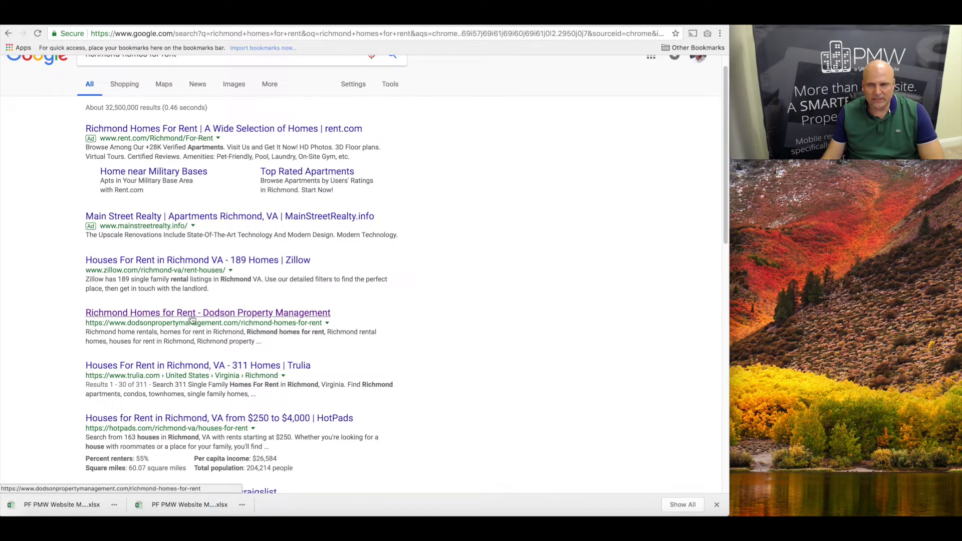
Open the Dodson Property Management result for Richmond homes for rent and view its list of rental properties
left_click(191, 317)
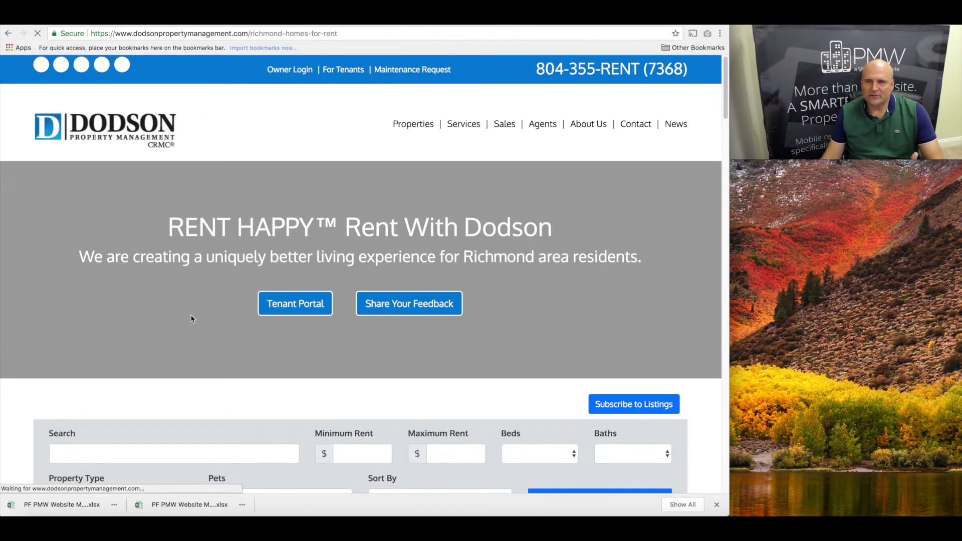
scroll(194, 310, "down", 7)
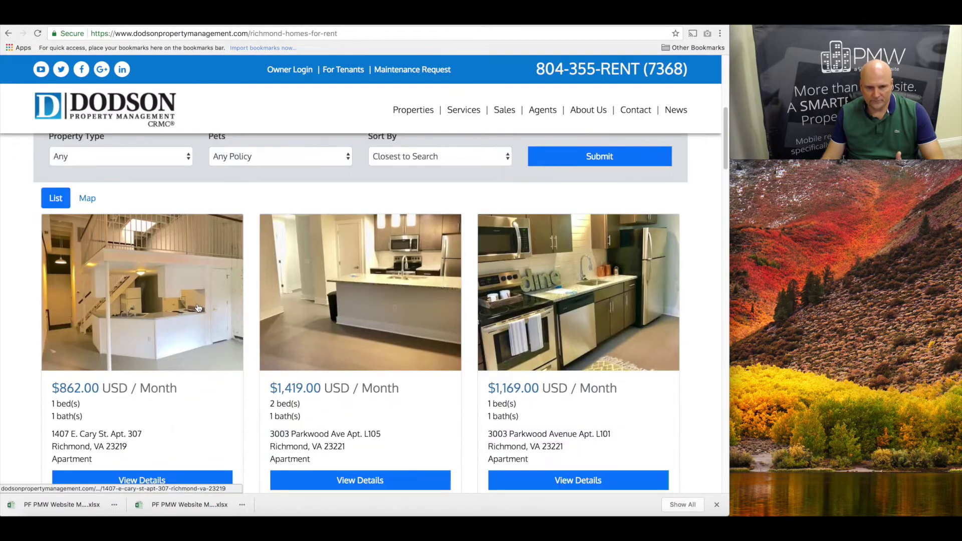